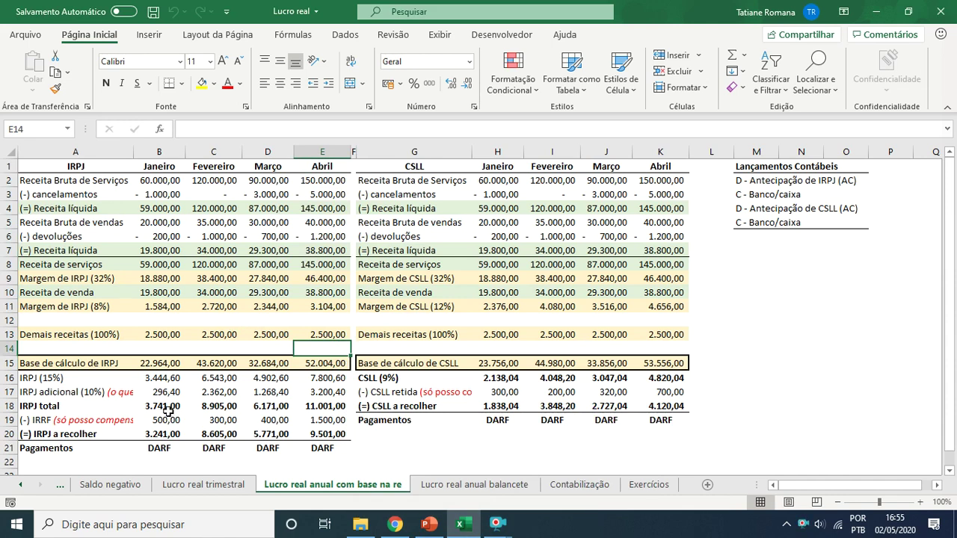
# - Examine the January to April columns of the IRPJ table, from gross service revenue down to the IRPJ margins
pyautogui.moveTo(155, 180); pyautogui.dragTo(156, 268)
pyautogui.moveTo(211, 180); pyautogui.dragTo(211, 281)
pyautogui.moveTo(267, 180); pyautogui.dragTo(267, 295)
pyautogui.click(326, 186)
pyautogui.moveTo(326, 188); pyautogui.dragTo(319, 281)
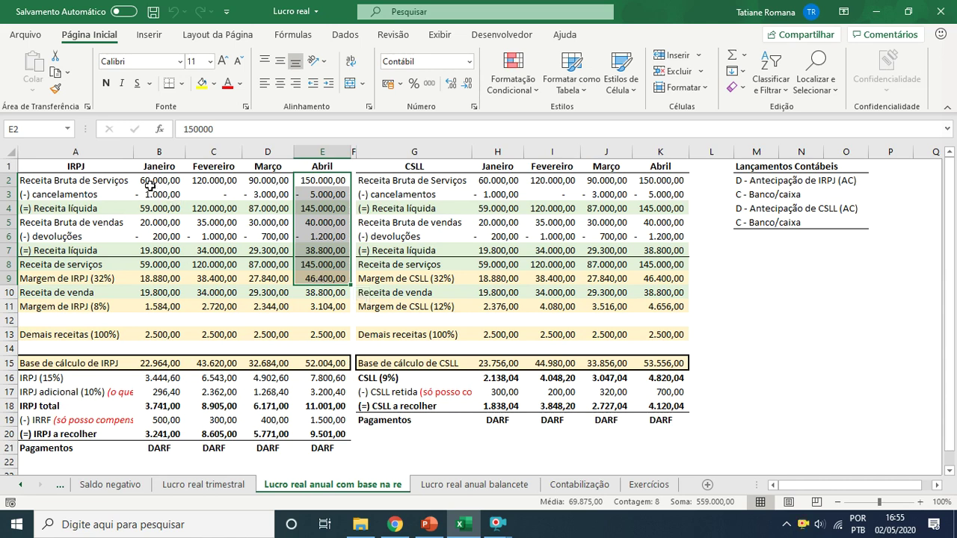
pyautogui.moveTo(150, 166); pyautogui.dragTo(157, 278)
pyautogui.moveTo(217, 166); pyautogui.dragTo(217, 278)
pyautogui.click(272, 180)
pyautogui.click(321, 180)
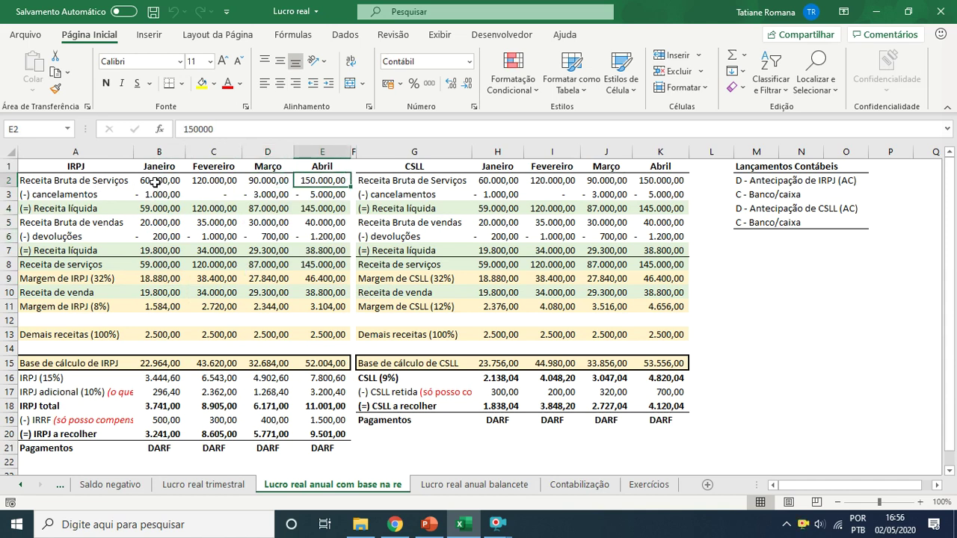
# - Trace January's IRPJ calculation from gross revenue and cancellations through the margins and other revenues to the IRPJ base
pyautogui.click(154, 182)
pyautogui.click(154, 195)
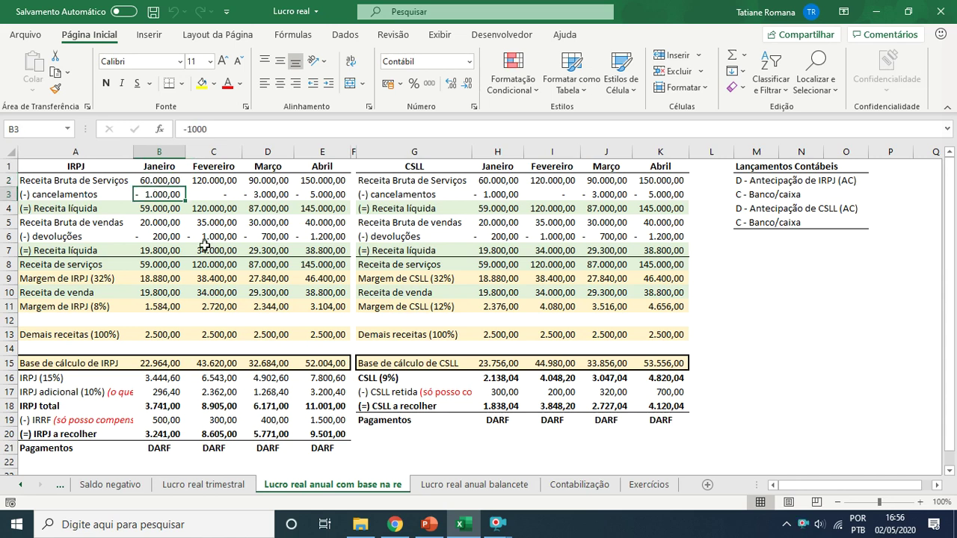
pyautogui.click(155, 222)
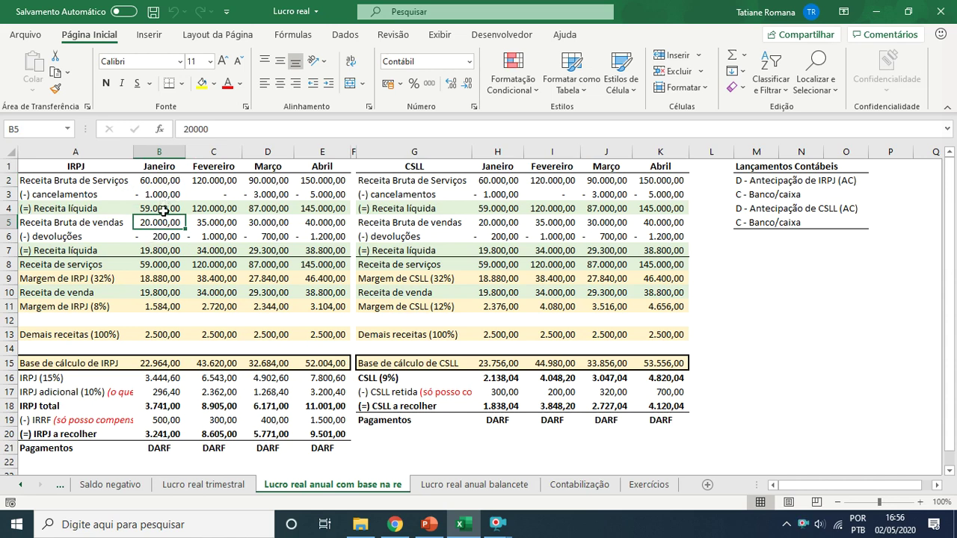
pyautogui.click(155, 251)
pyautogui.click(135, 279)
pyautogui.click(146, 265)
pyautogui.click(150, 294)
pyautogui.click(148, 309)
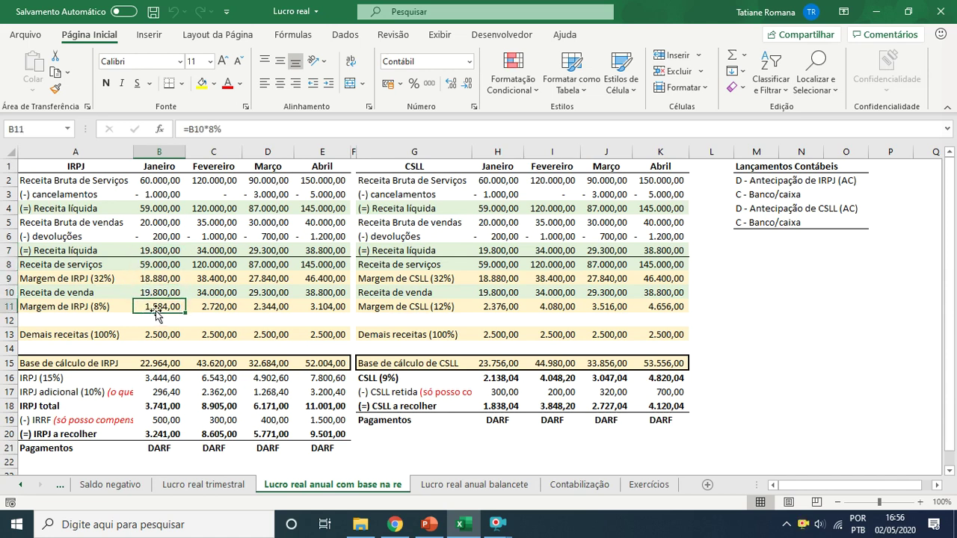
pyautogui.click(166, 268)
pyautogui.click(160, 292)
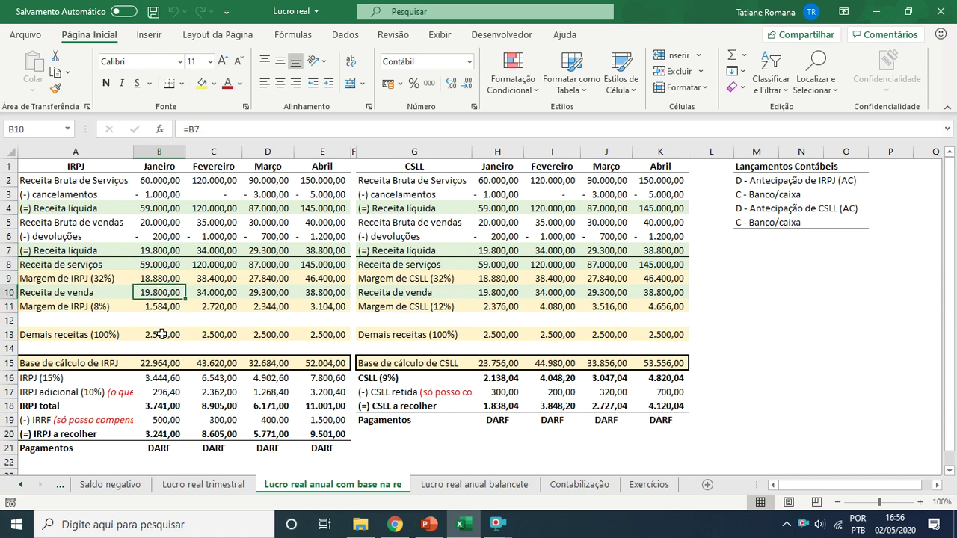
pyautogui.click(162, 334)
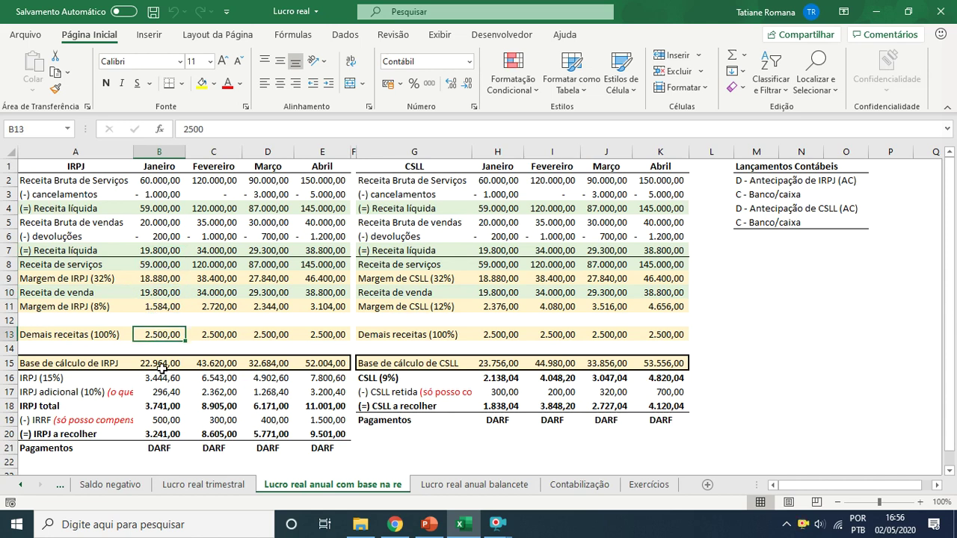
pyautogui.click(155, 363)
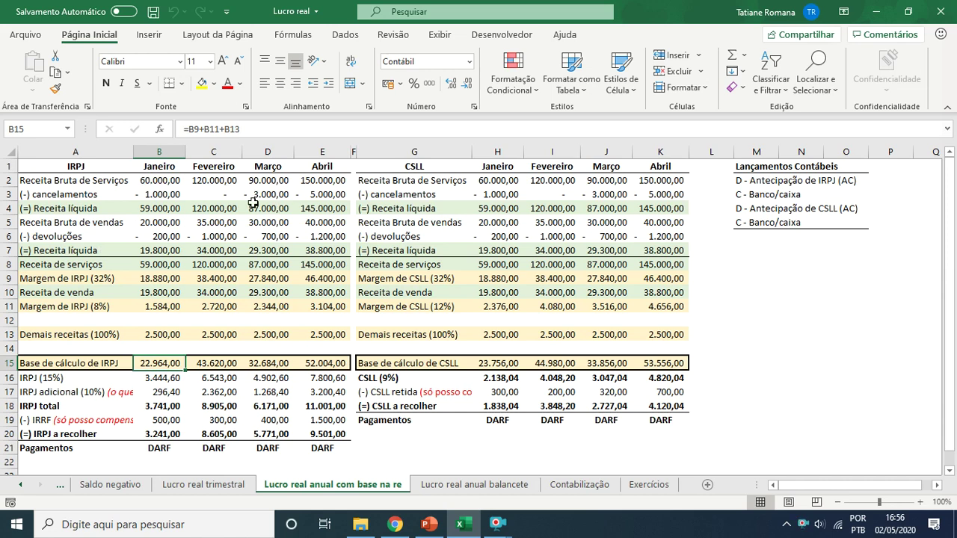
# - Compare the January, February and March revenue and margin rows in the IRPJ table
pyautogui.moveTo(172, 207); pyautogui.dragTo(75, 292)
pyautogui.moveTo(208, 208); pyautogui.dragTo(213, 303)
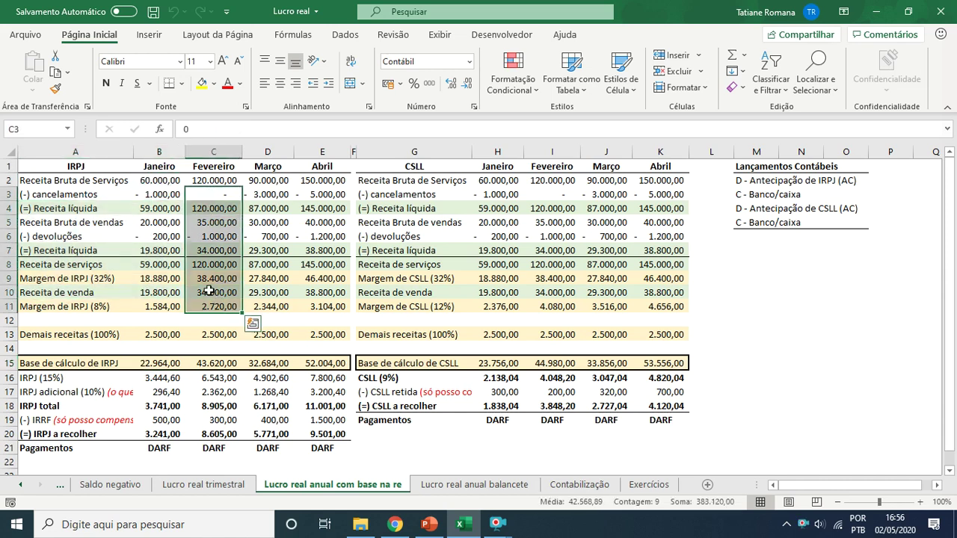
pyautogui.doubleClick(146, 181)
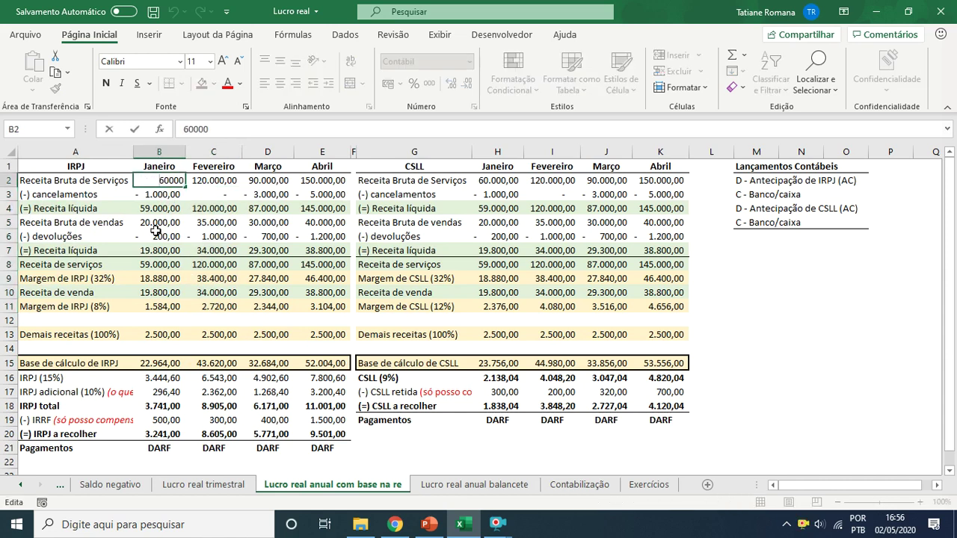
pyautogui.press('Return')
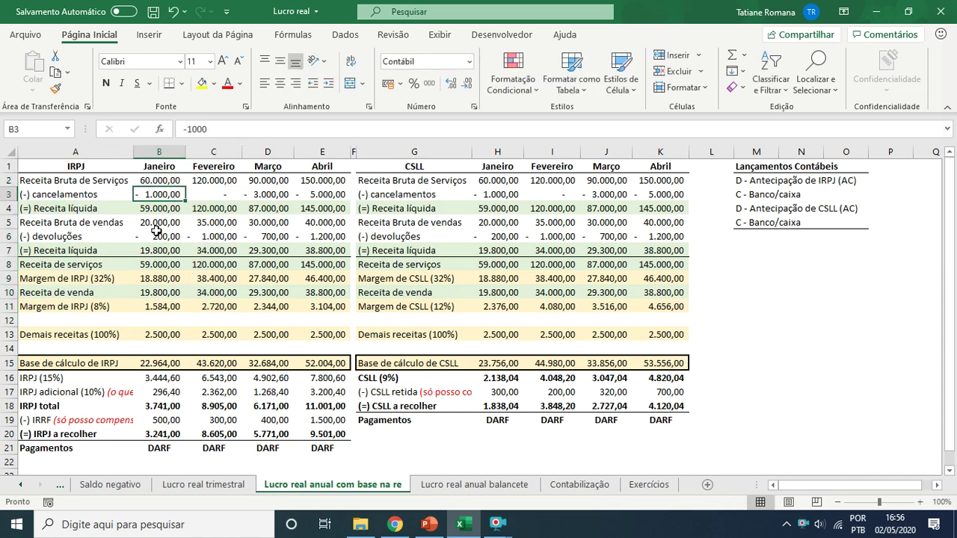
pyautogui.moveTo(278, 182); pyautogui.dragTo(274, 290)
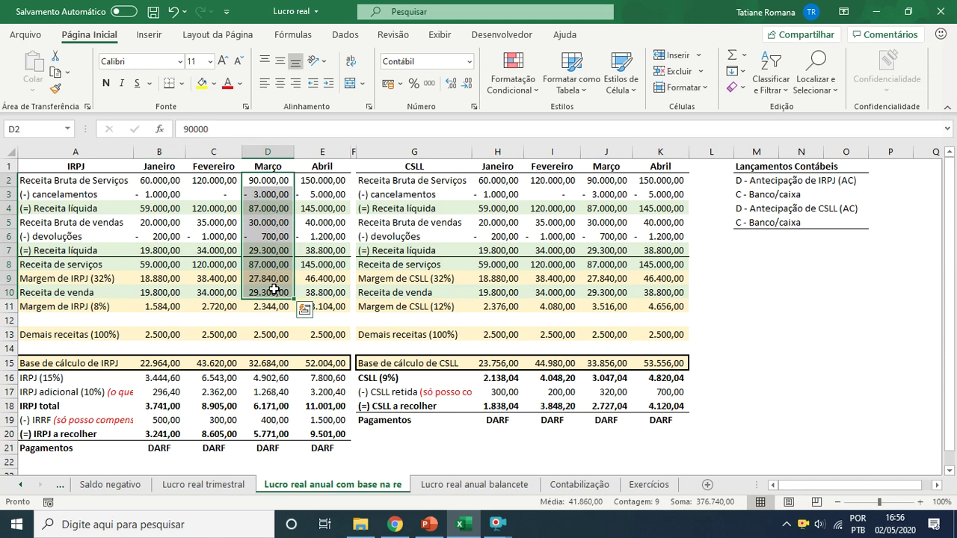
pyautogui.doubleClick(150, 181)
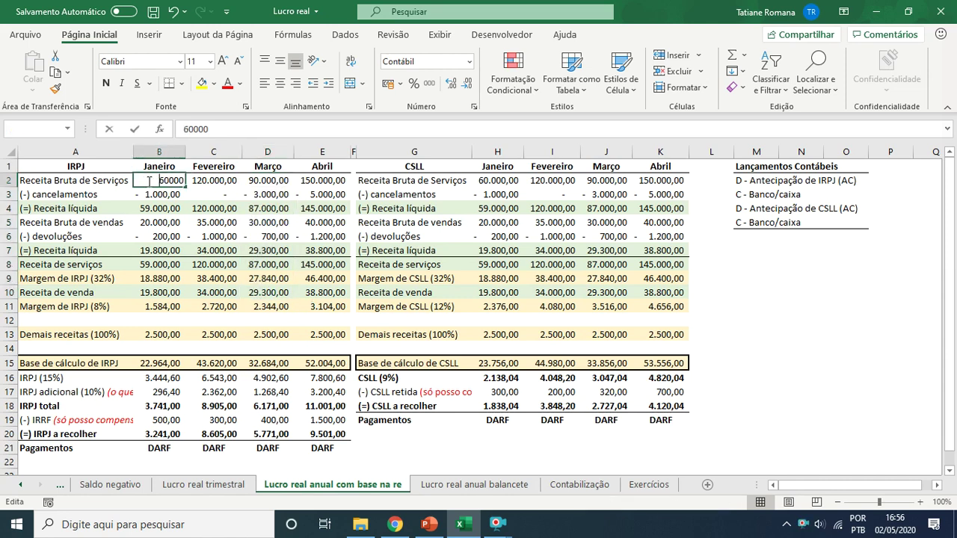
pyautogui.click(222, 180)
pyautogui.click(270, 179)
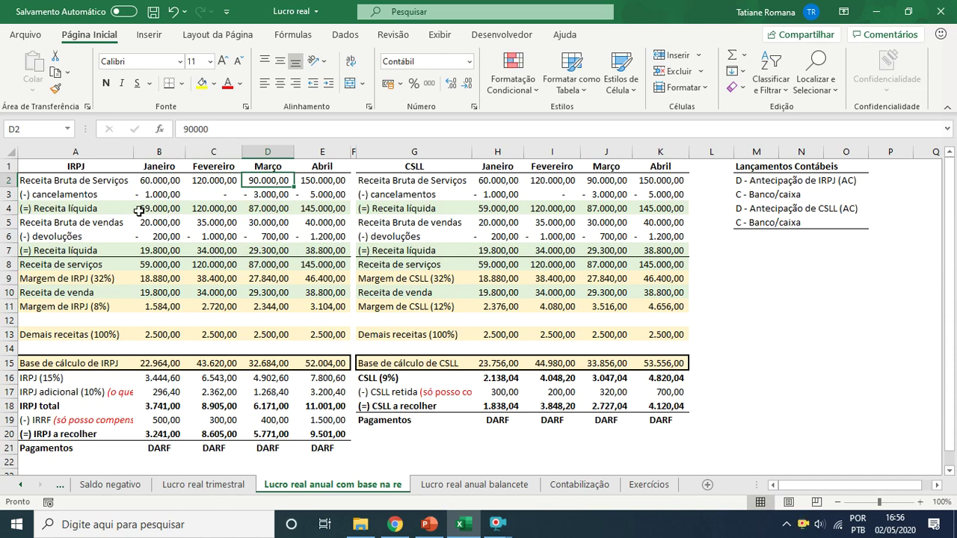
# - Review January's gross service and sales revenues, cancellations, returns and the resulting net revenue formulas in the IRPJ table
pyautogui.click(147, 182)
pyautogui.press('Down')
pyautogui.press('Down')
pyautogui.press('Down')
pyautogui.press('Down')
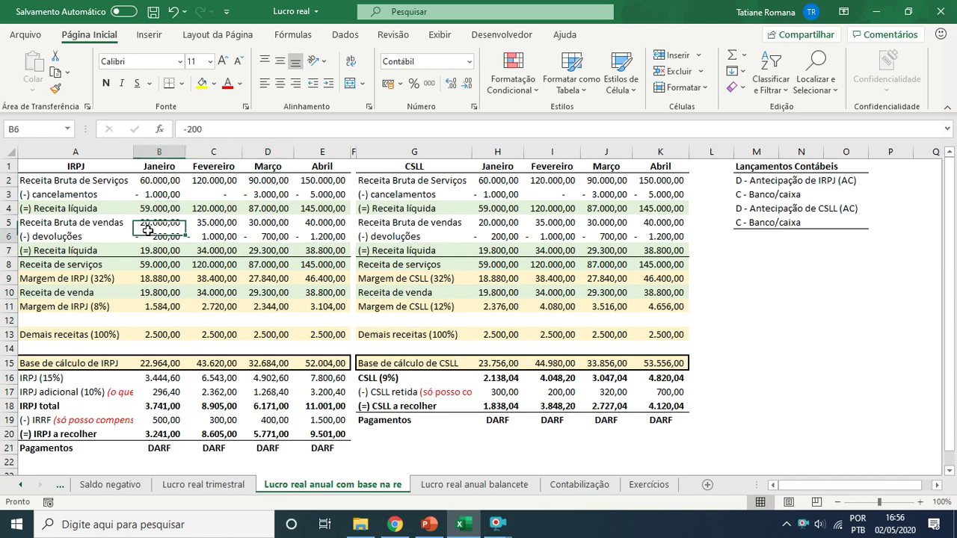
pyautogui.click(163, 196)
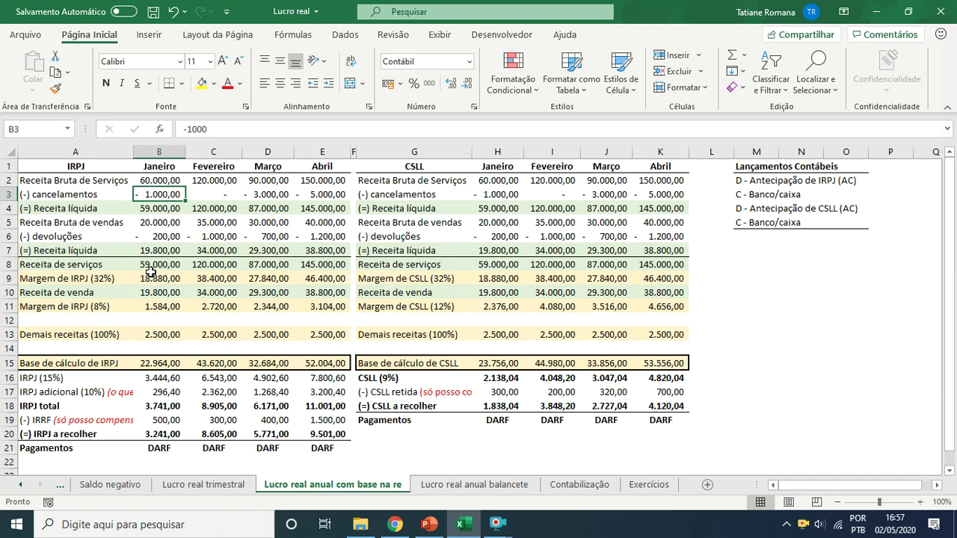
pyautogui.click(159, 182)
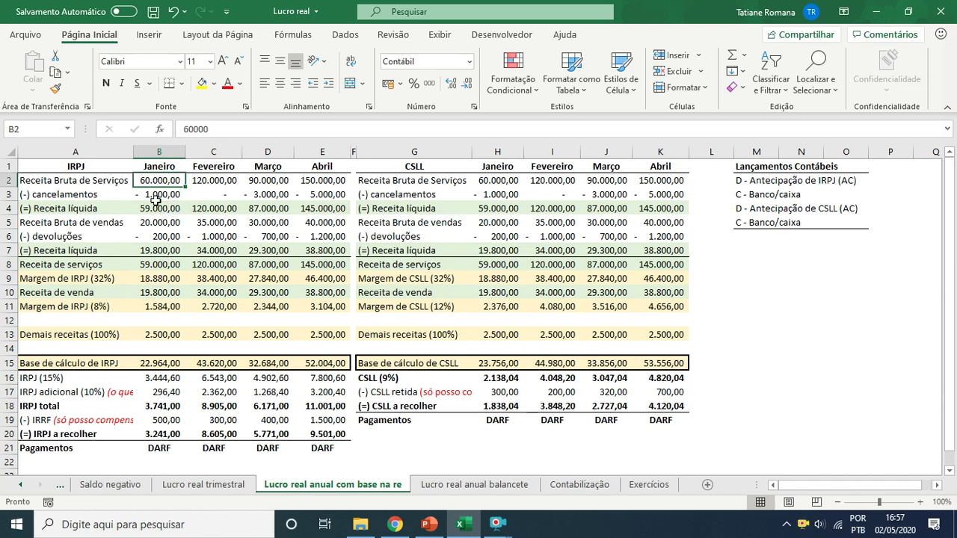
pyautogui.click(152, 213)
pyautogui.click(151, 225)
pyautogui.click(152, 239)
pyautogui.click(162, 194)
pyautogui.click(154, 251)
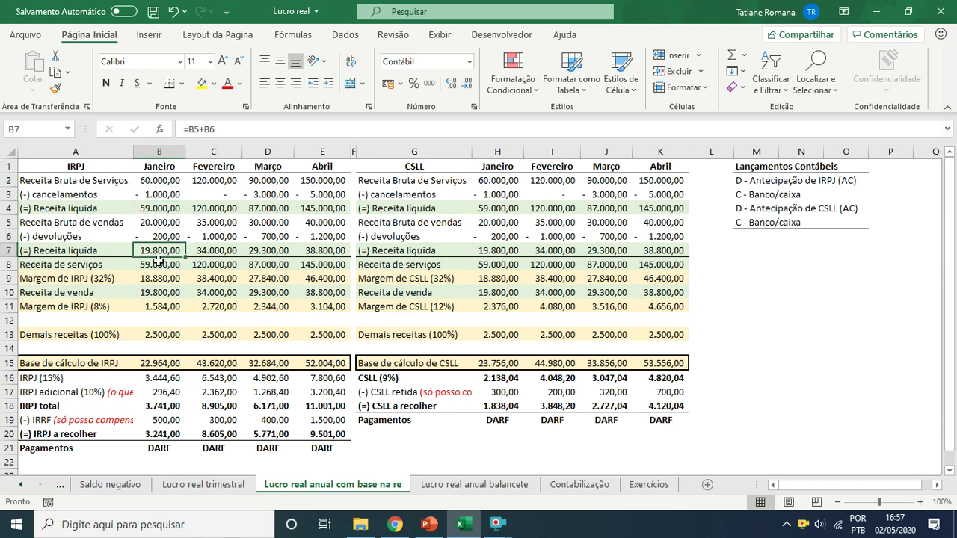
# - Inspect January's IRPJ margin formulas and compare the IRPJ margin rates with the CSLL margin rates for services and sales
pyautogui.click(153, 265)
pyautogui.click(154, 279)
pyautogui.click(151, 307)
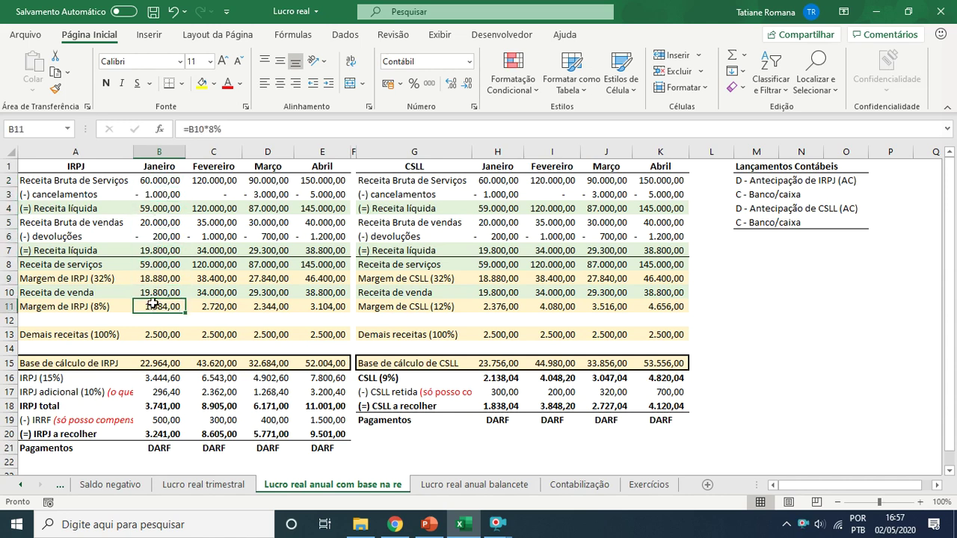
pyautogui.click(153, 279)
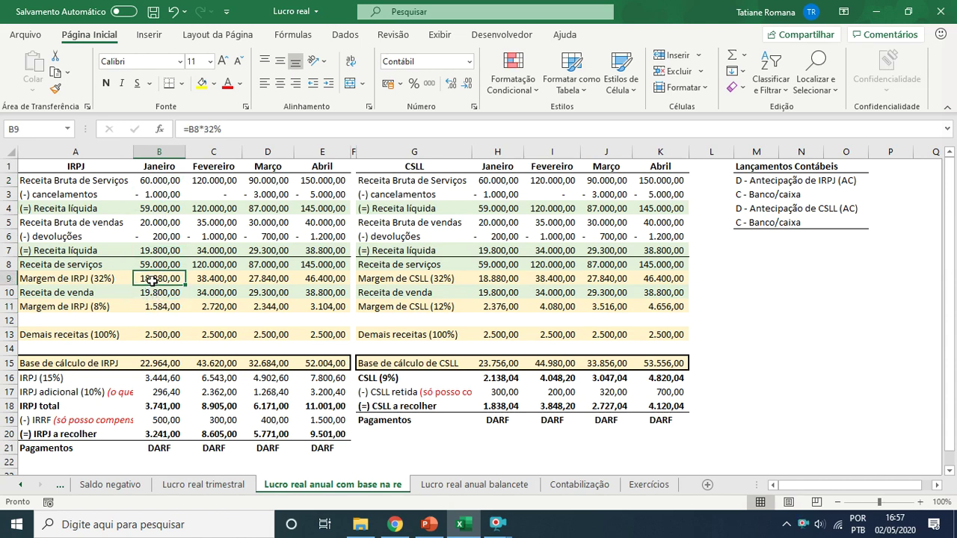
pyautogui.click(146, 306)
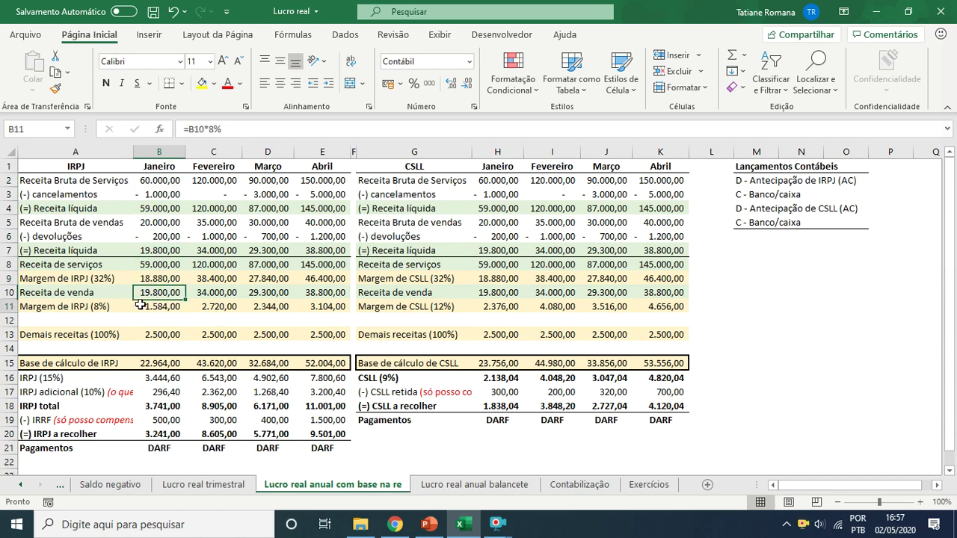
pyautogui.click(151, 275)
pyautogui.click(118, 284)
pyautogui.click(110, 309)
pyautogui.click(114, 282)
pyautogui.click(446, 282)
pyautogui.click(440, 307)
pyautogui.click(458, 281)
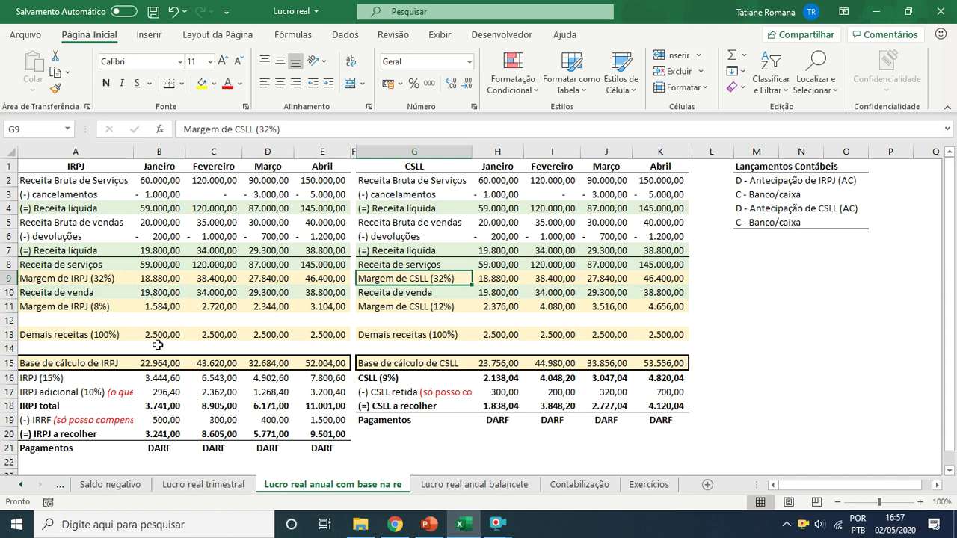
pyautogui.click(159, 280)
pyautogui.click(161, 304)
# - Check January's other revenues in both tax tables and the formula behind the IRPJ calculation base
pyautogui.click(156, 335)
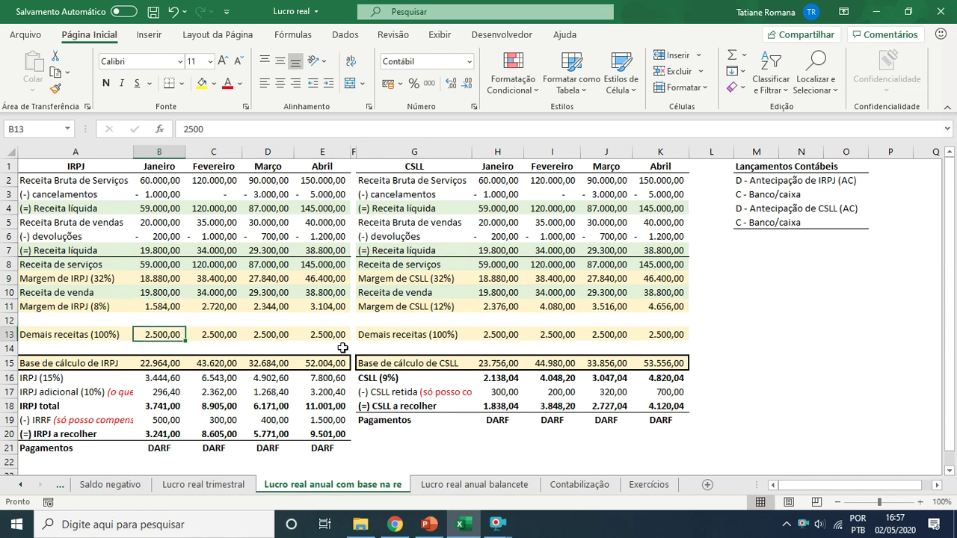
pyautogui.click(497, 330)
pyautogui.click(165, 331)
pyautogui.doubleClick(156, 365)
pyautogui.press('Return')
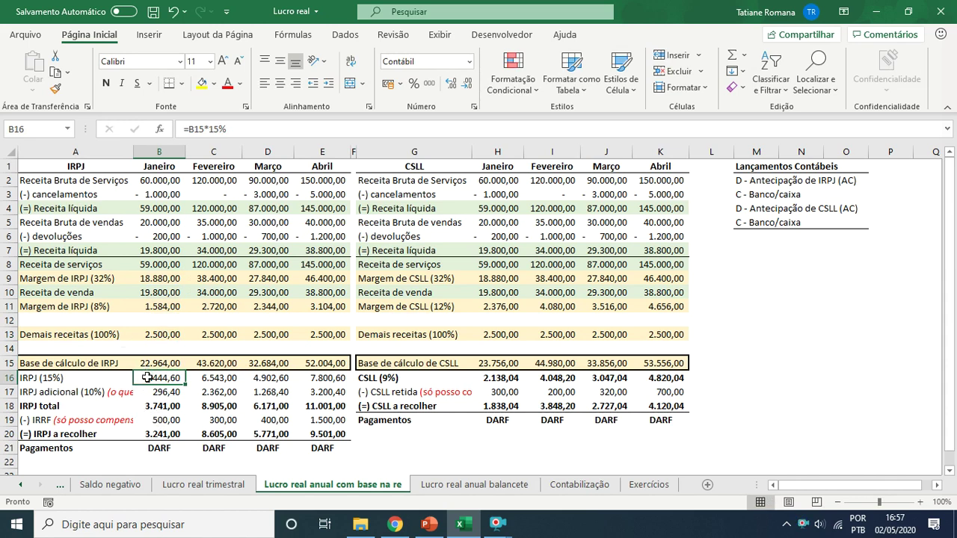
pyautogui.click(147, 362)
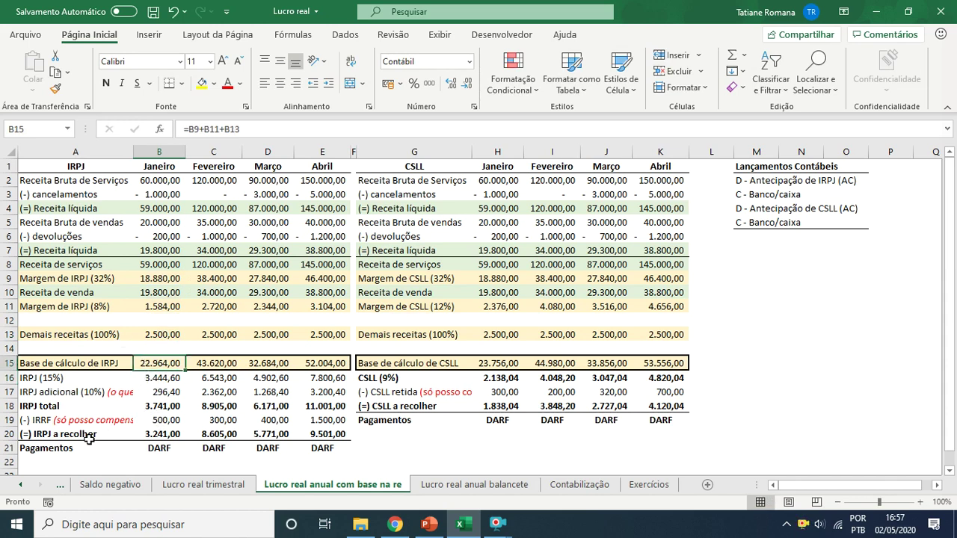
# - Read the additional 10% IRPJ rule, then check it against the monthly bases, the additional tax formulas and January's IRPJ total
pyautogui.click(33, 394)
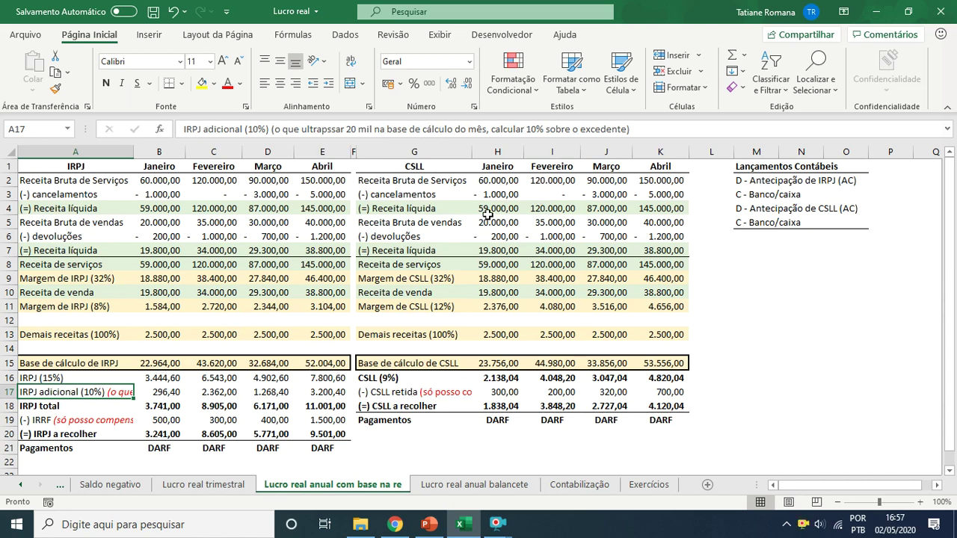
pyautogui.click(218, 362)
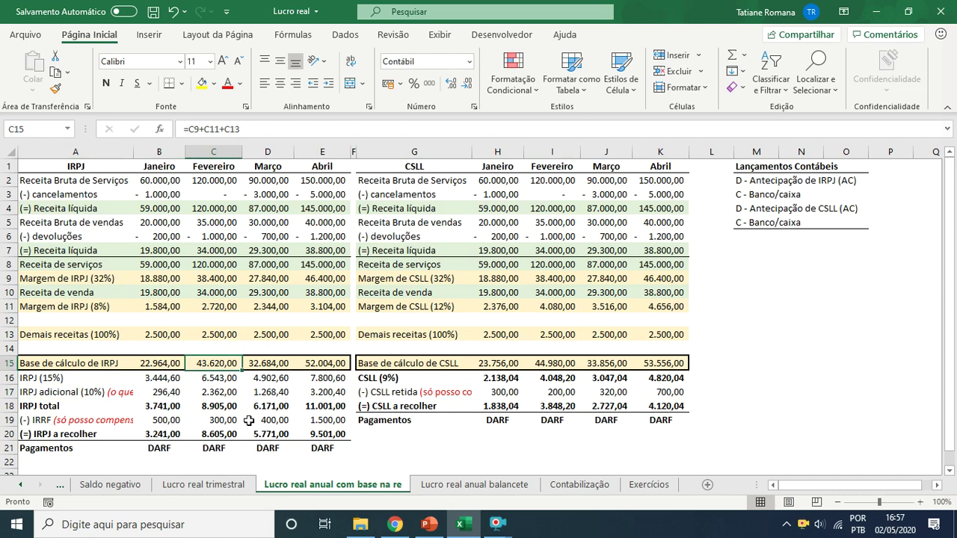
pyautogui.click(164, 392)
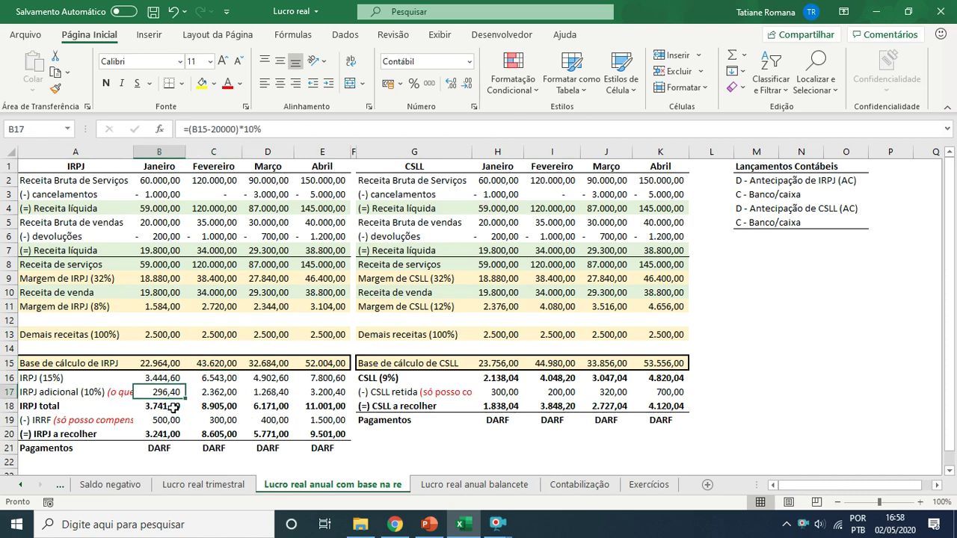
pyautogui.click(277, 364)
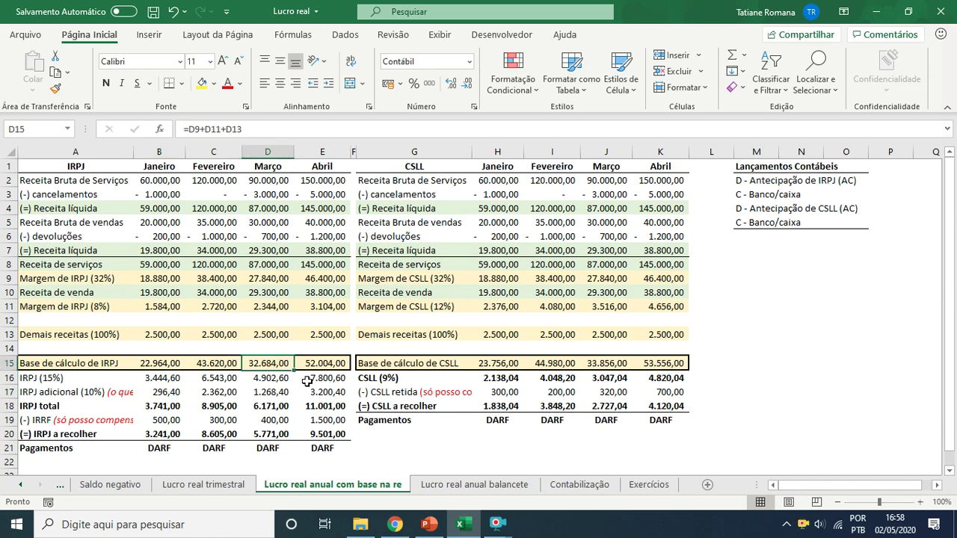
pyautogui.click(331, 364)
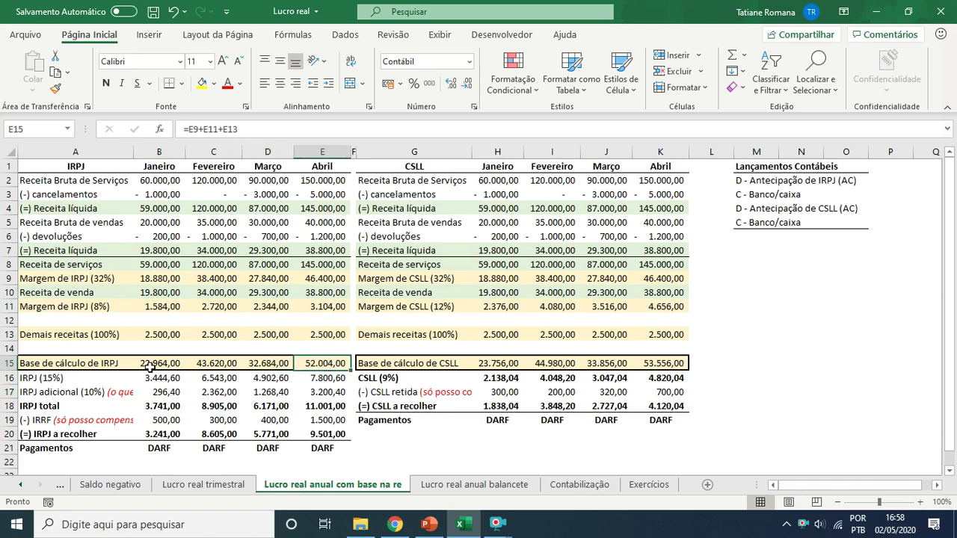
pyautogui.moveTo(155, 166); pyautogui.dragTo(179, 441)
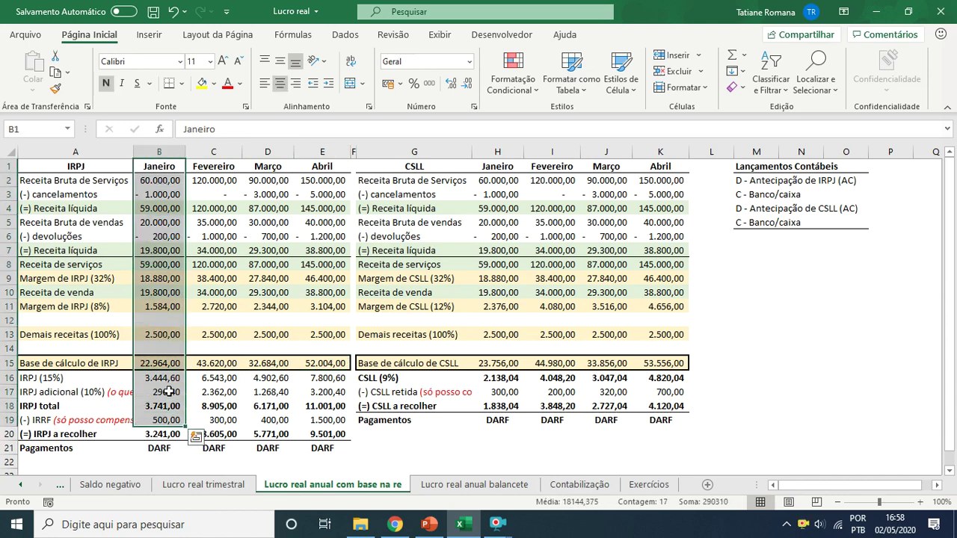
pyautogui.click(217, 166)
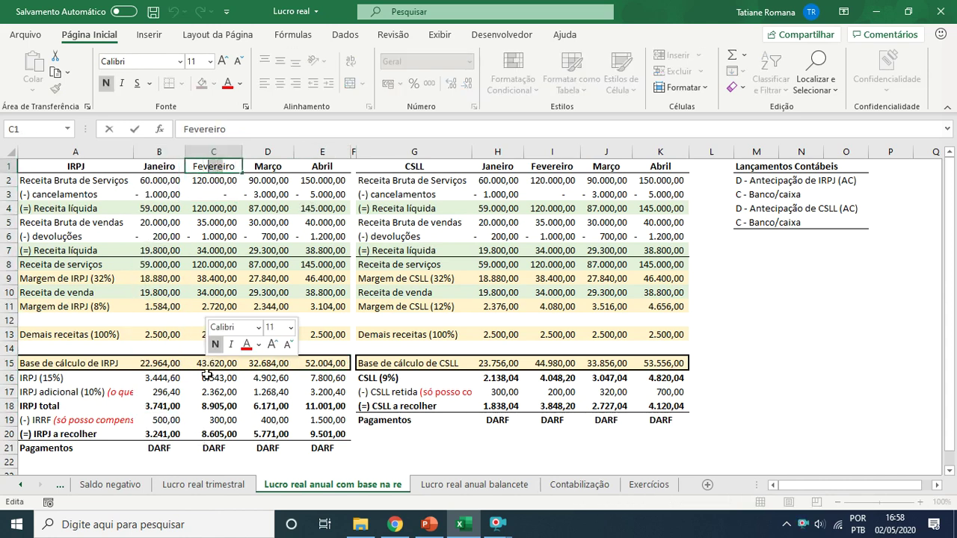
pyautogui.click(200, 363)
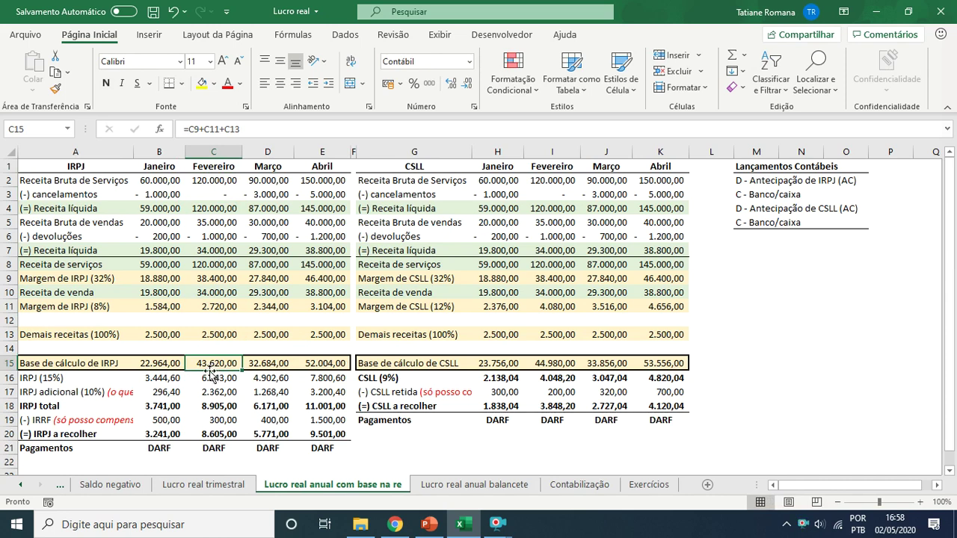
pyautogui.click(211, 391)
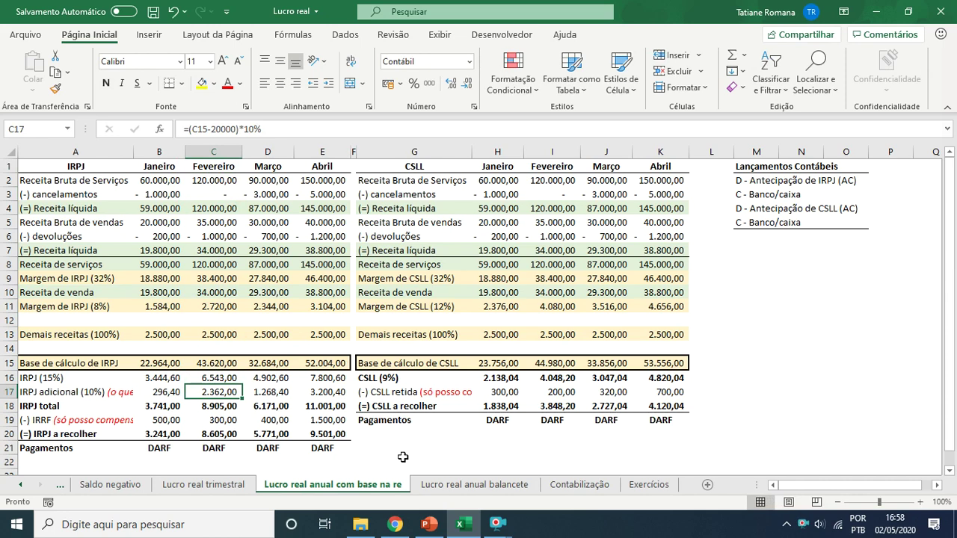
pyautogui.click(158, 407)
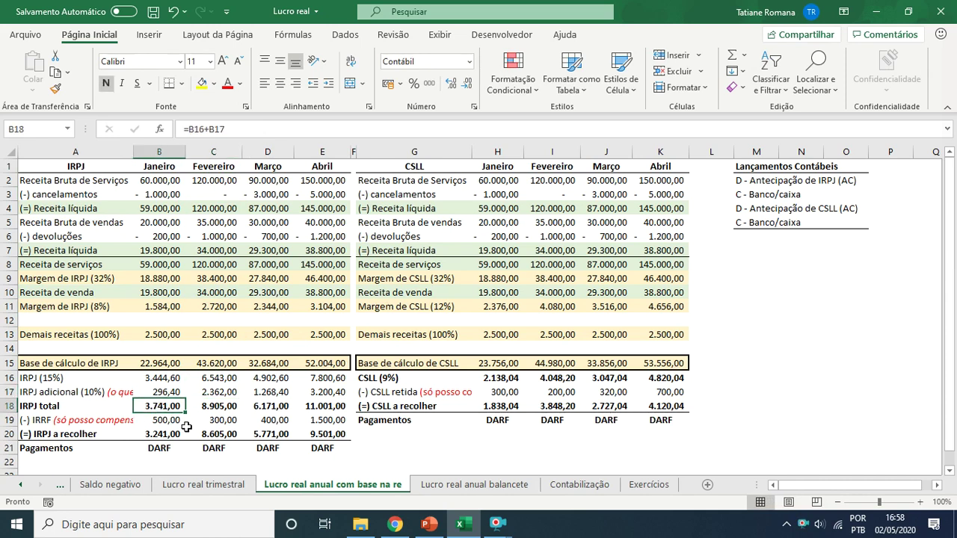
# - Review how January's IRPJ and additional IRPJ add up to the total, then examine the IRRF deduction and its label
pyautogui.click(160, 378)
pyautogui.click(161, 394)
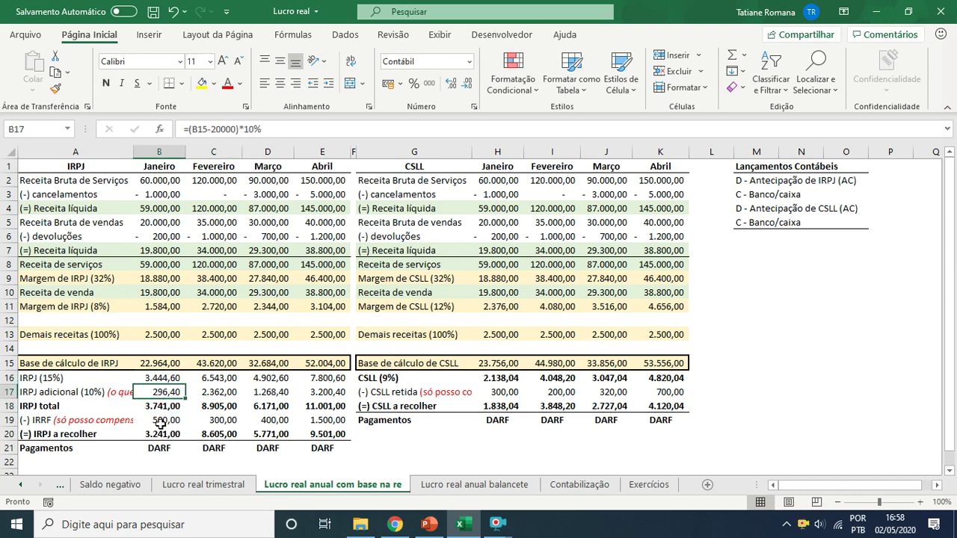
pyautogui.click(157, 406)
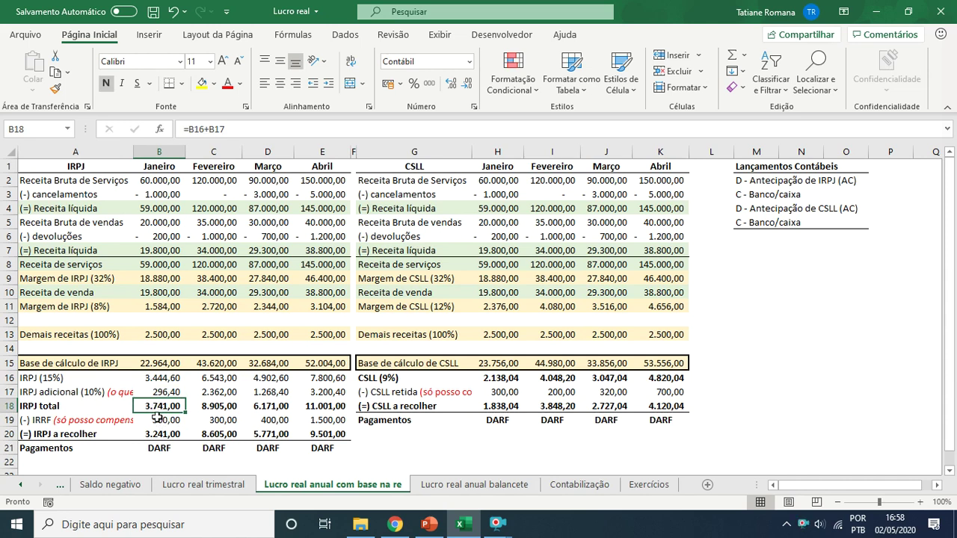
pyautogui.click(152, 421)
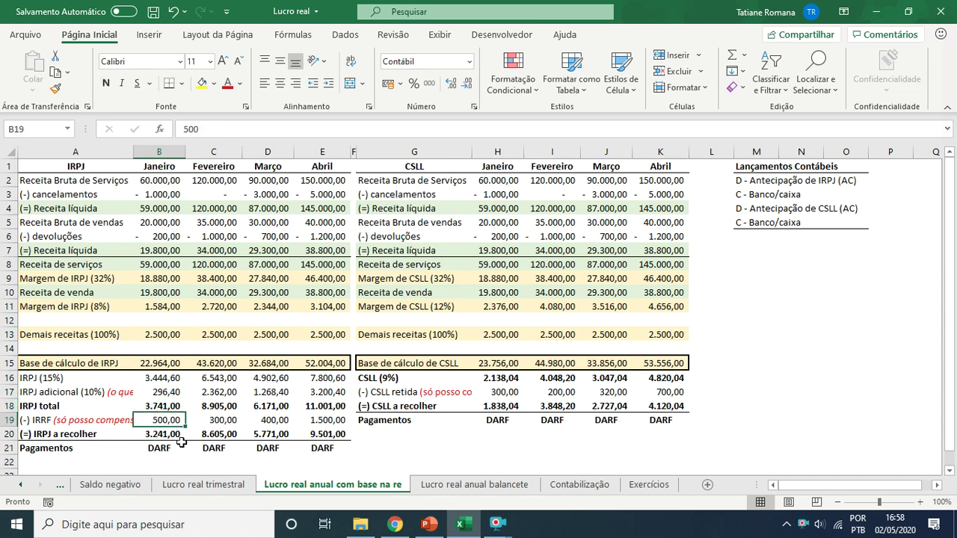
pyautogui.click(75, 423)
pyautogui.click(166, 423)
# - Italicize the note "(só posso compensar a retenção do mês)" in the CSLL retida label, cell G17
pyautogui.click(434, 394)
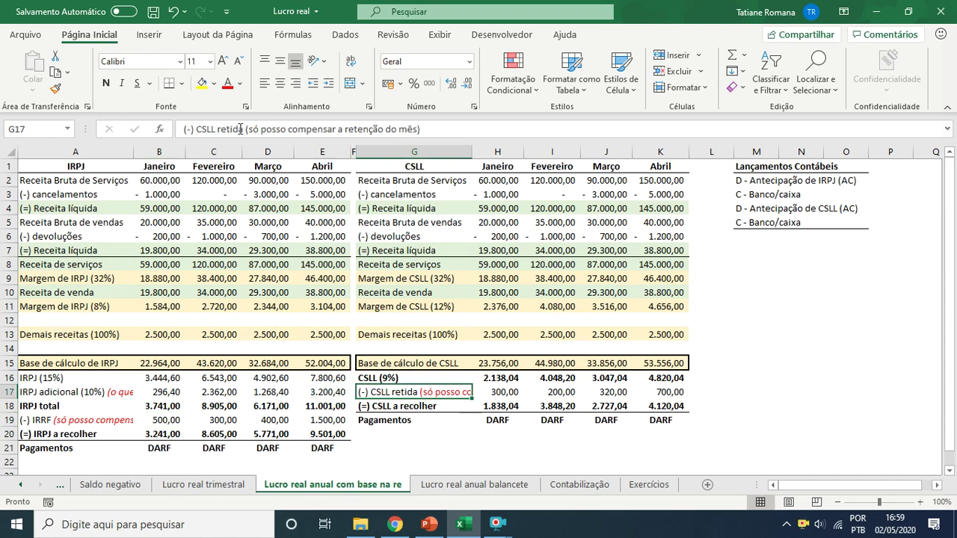
pyautogui.moveTo(245, 130); pyautogui.dragTo(421, 130)
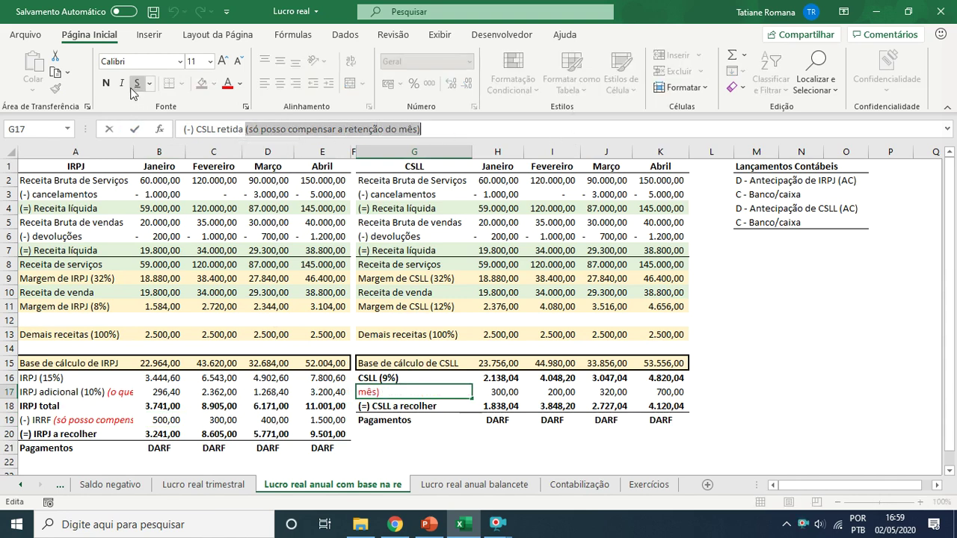
pyautogui.click(198, 432)
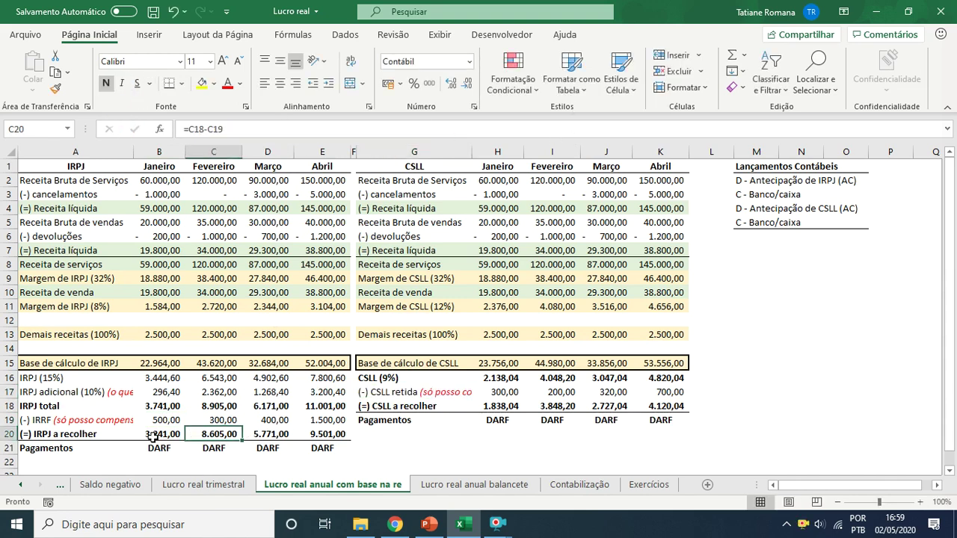
# - Compare January's and February's IRPJ totals with their IRRF deductions and check January's IRPJ a recolher formula
pyautogui.click(161, 421)
pyautogui.click(164, 405)
pyautogui.click(162, 420)
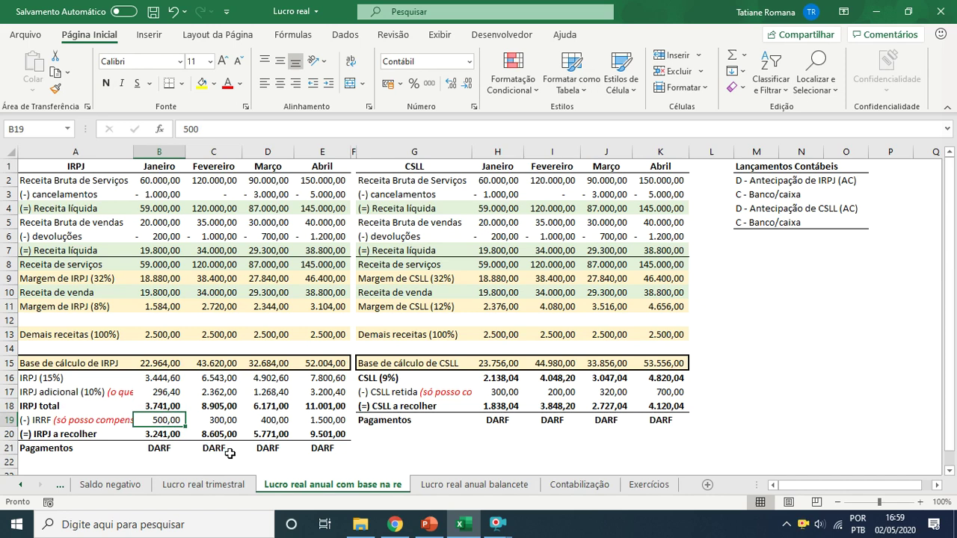
pyautogui.click(222, 407)
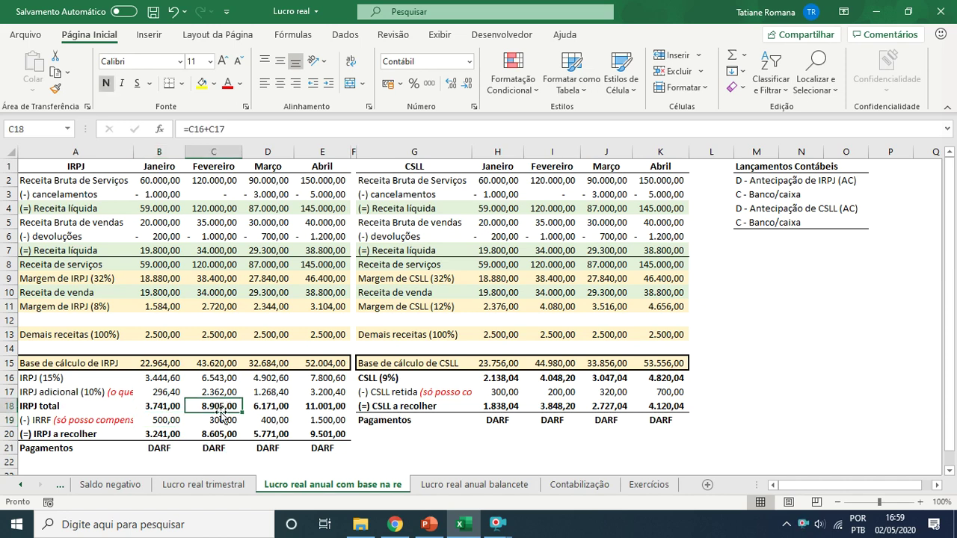
pyautogui.click(158, 432)
pyautogui.click(212, 419)
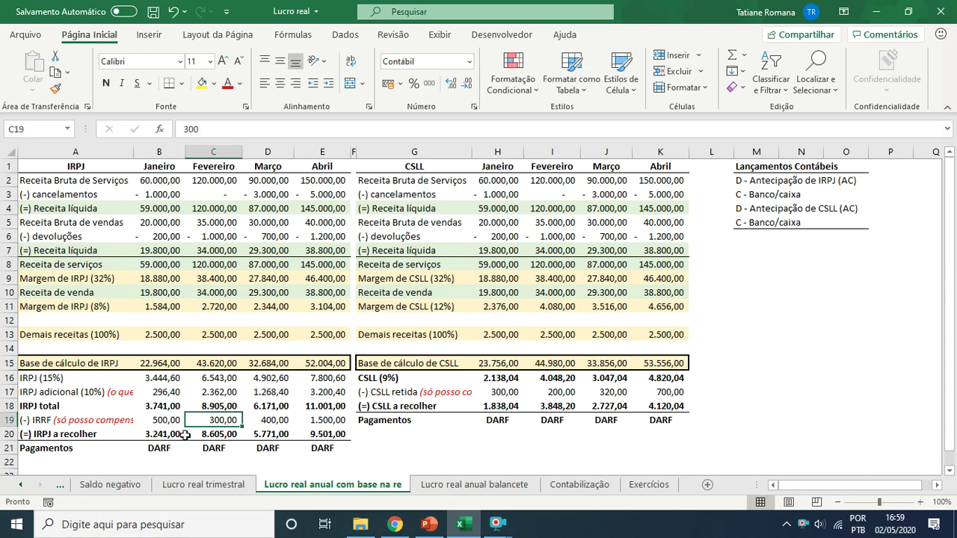
pyautogui.click(159, 435)
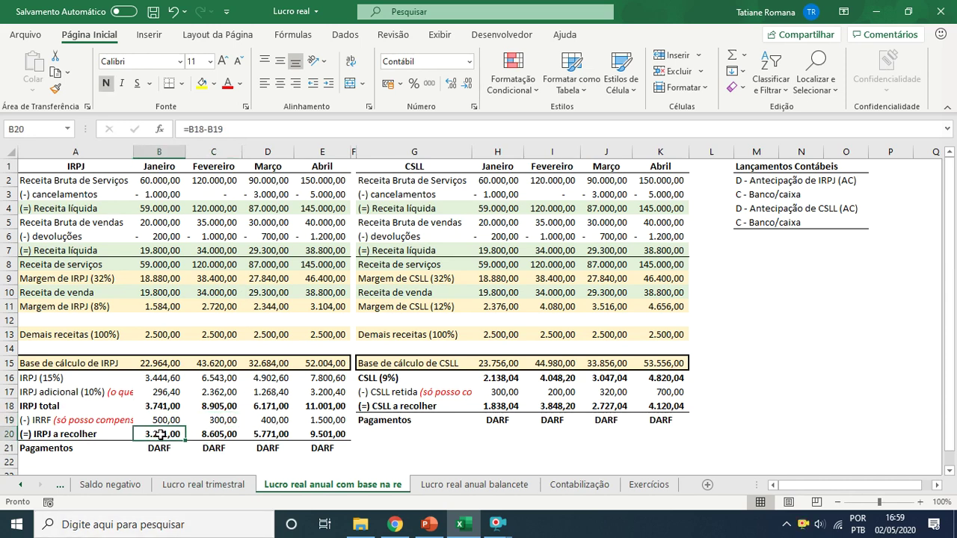
pyautogui.click(222, 420)
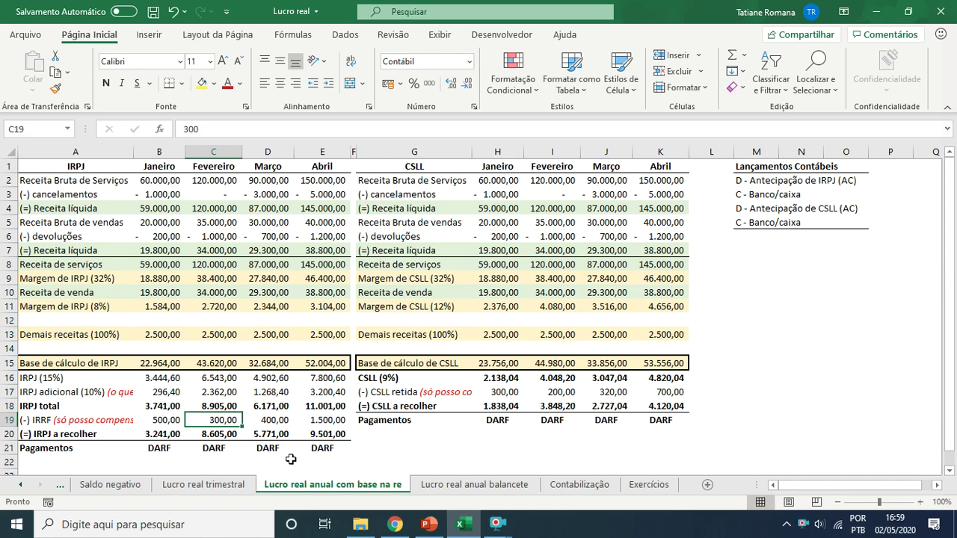
# - Check the monthly DARF payment entries for IRPJ and CSLL and January's CSLL a recolher formula
pyautogui.moveTo(160, 449); pyautogui.dragTo(258, 444)
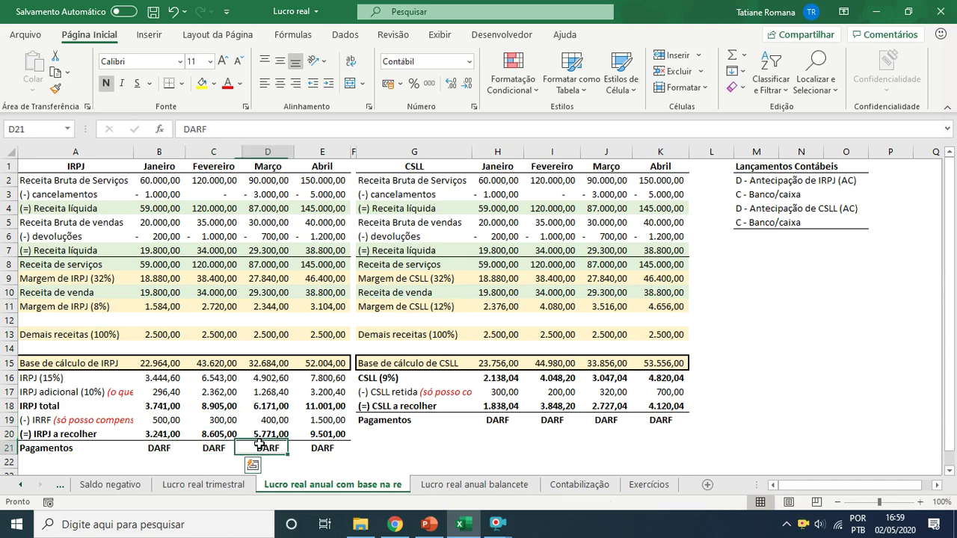
pyautogui.click(345, 450)
pyautogui.click(510, 410)
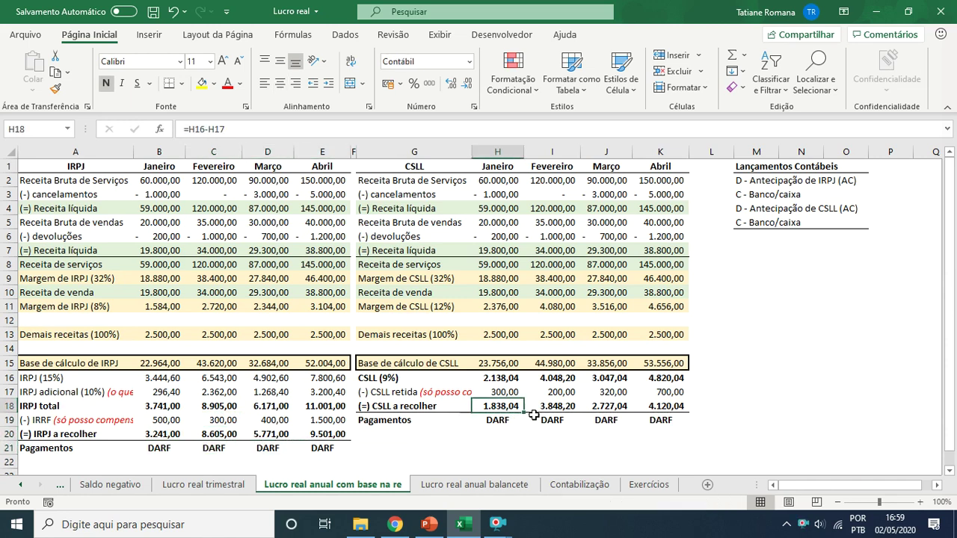
pyautogui.click(557, 421)
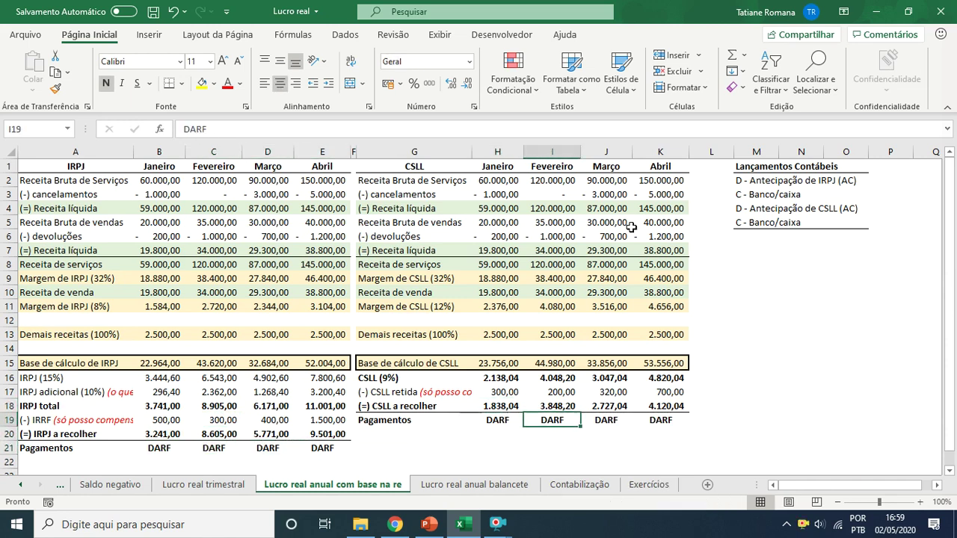
# - Review January's CSLL column from gross revenues and cancellations through the margins and other revenues to the calculation base formula
pyautogui.moveTo(498, 186); pyautogui.dragTo(499, 307)
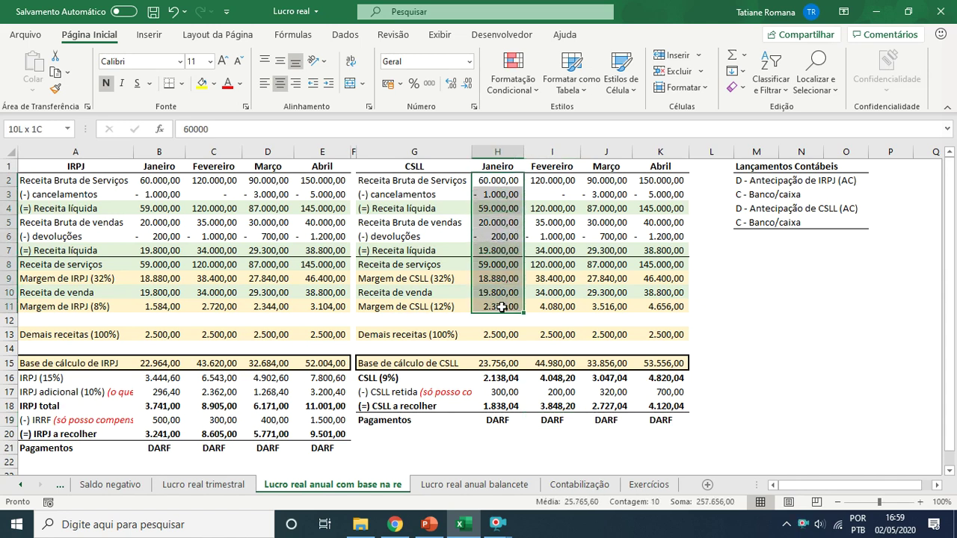
pyautogui.click(494, 187)
pyautogui.click(494, 194)
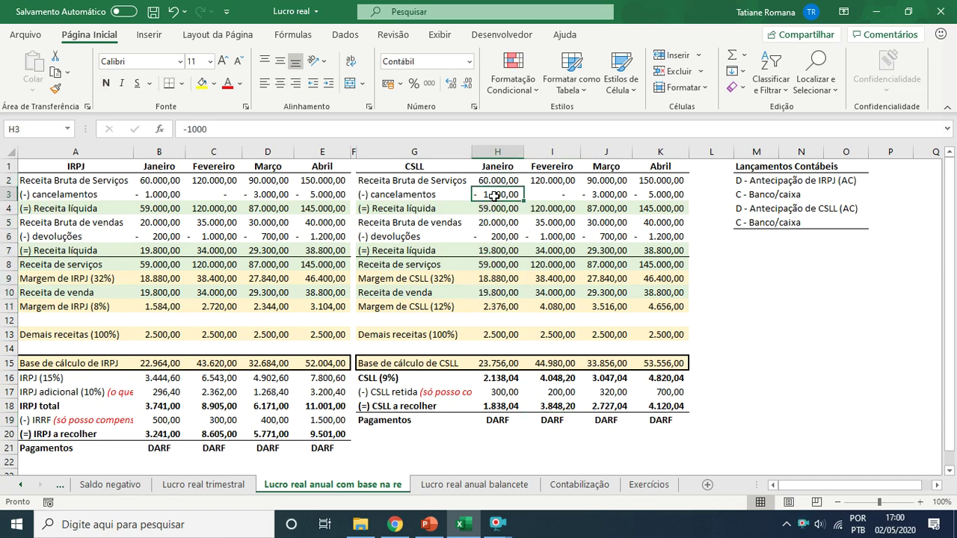
pyautogui.click(495, 278)
pyautogui.click(497, 318)
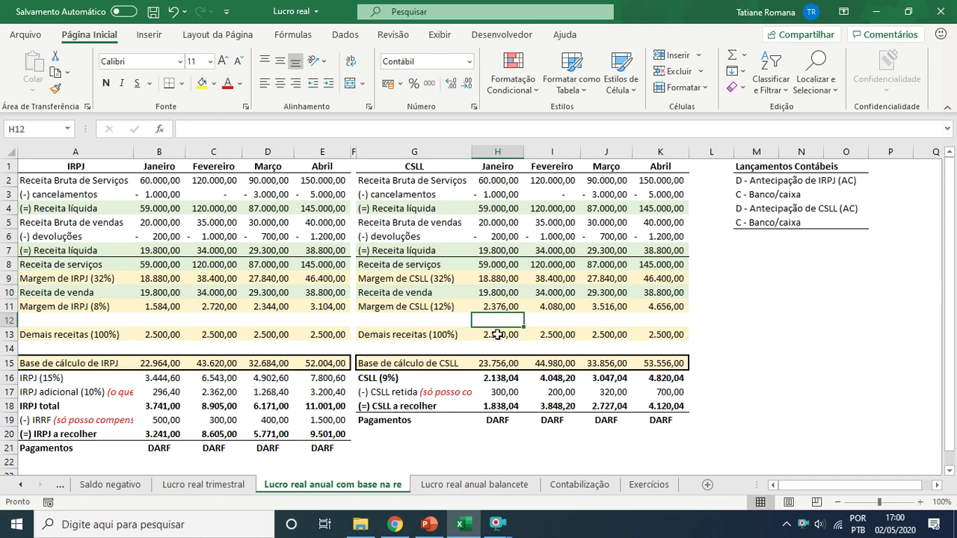
pyautogui.click(507, 334)
pyautogui.click(498, 365)
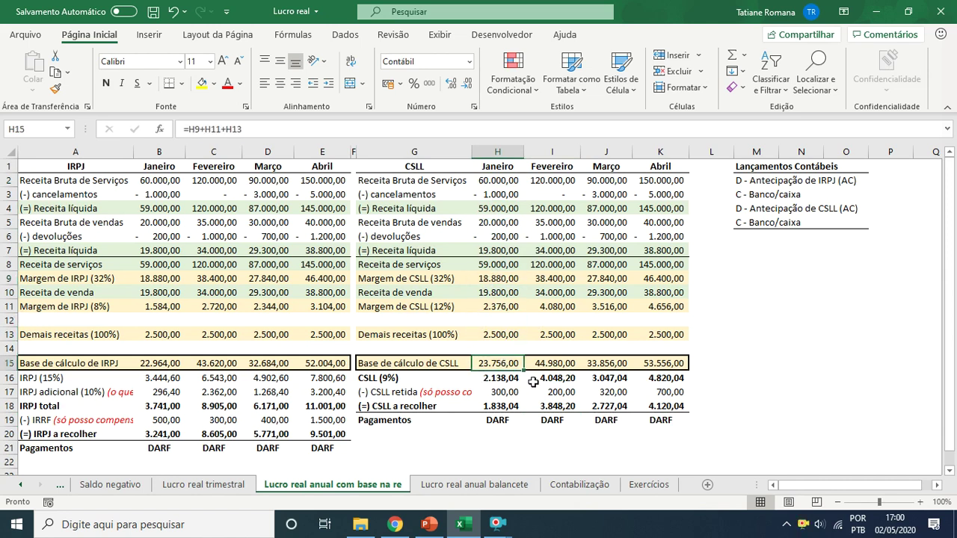
# - Check January's 9% CSLL against its base, the withheld CSLL, and the final CSLL and IRPJ payable formulas
pyautogui.click(498, 379)
pyautogui.click(496, 362)
pyautogui.click(499, 392)
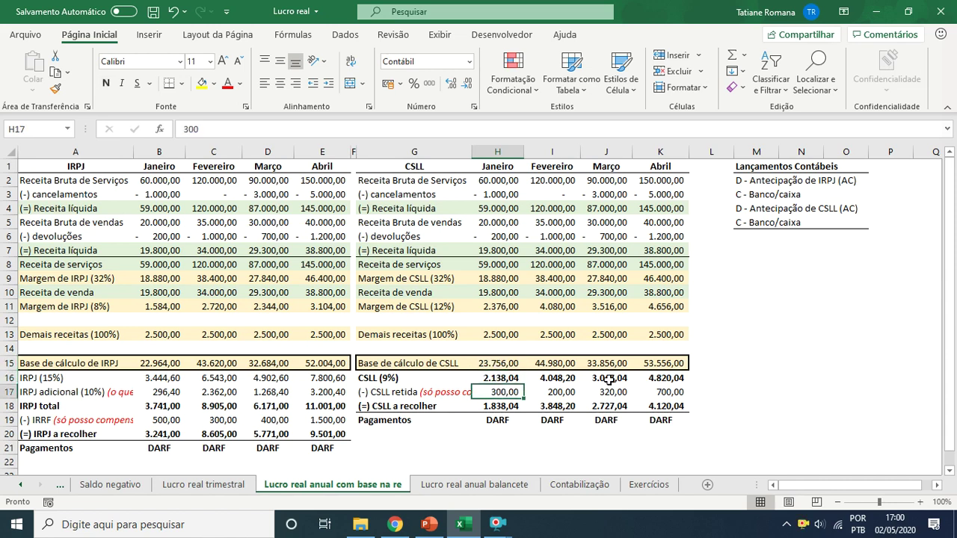
pyautogui.click(499, 408)
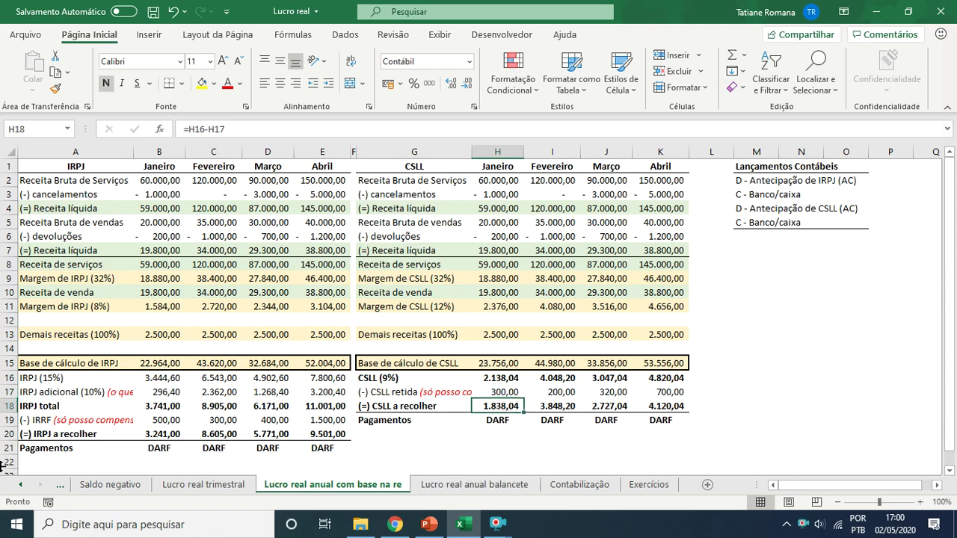
pyautogui.click(155, 435)
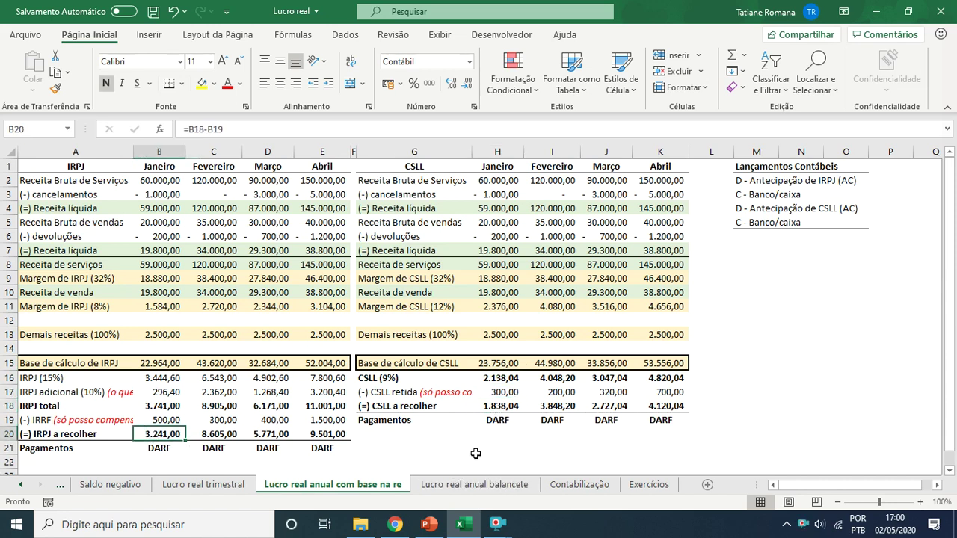